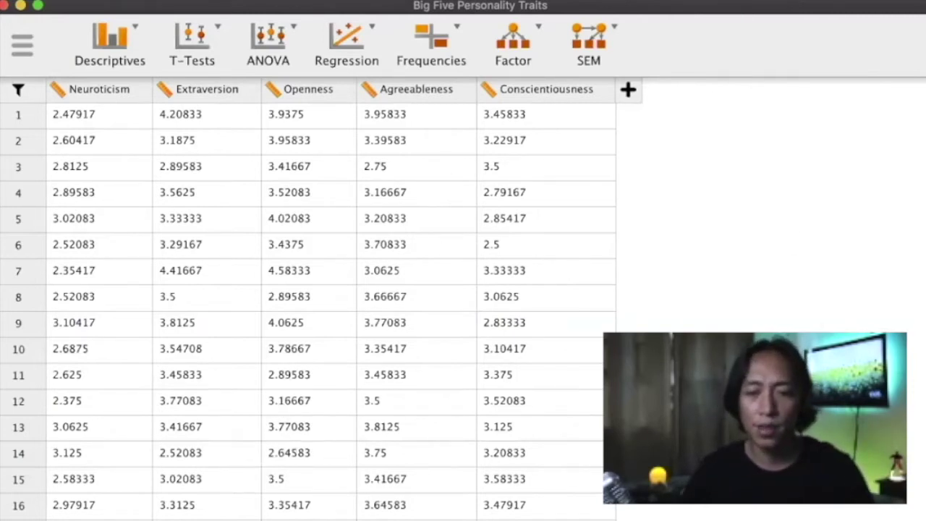
- Create a correlation matrix of Neuroticism and Extraversion and add Spearman's rho
left_click(370, 42)
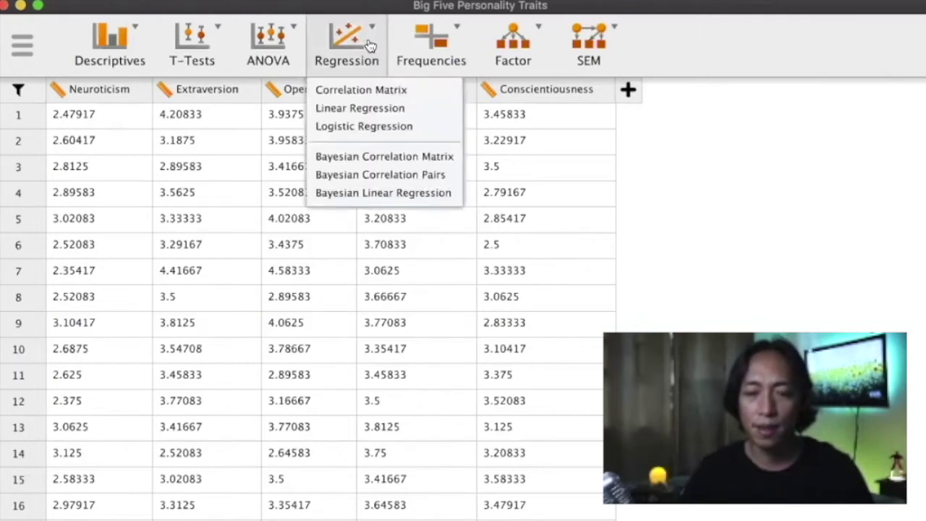
left_click(369, 90)
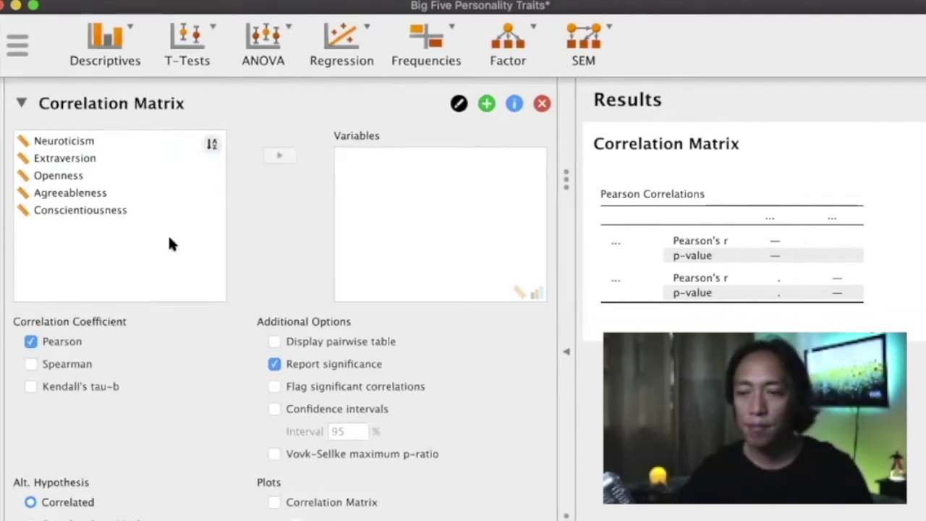
left_click(63, 141)
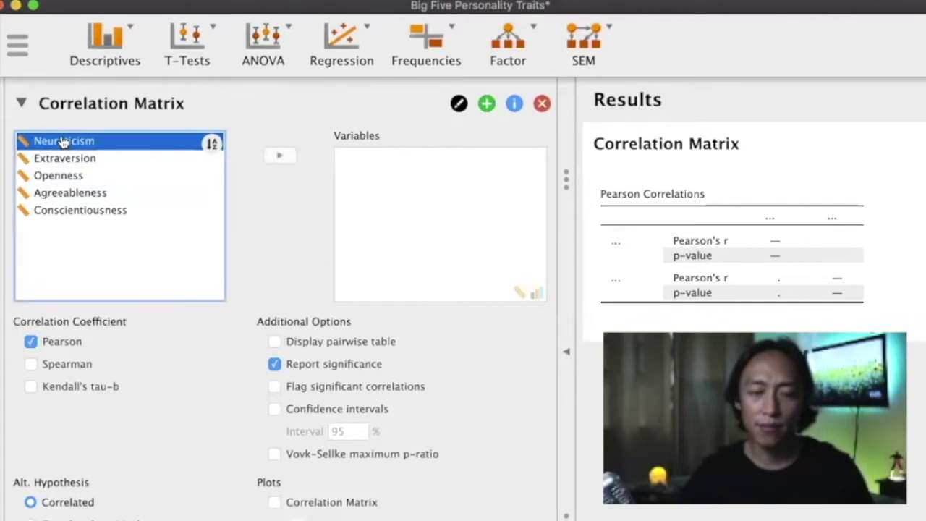
left_click(279, 155)
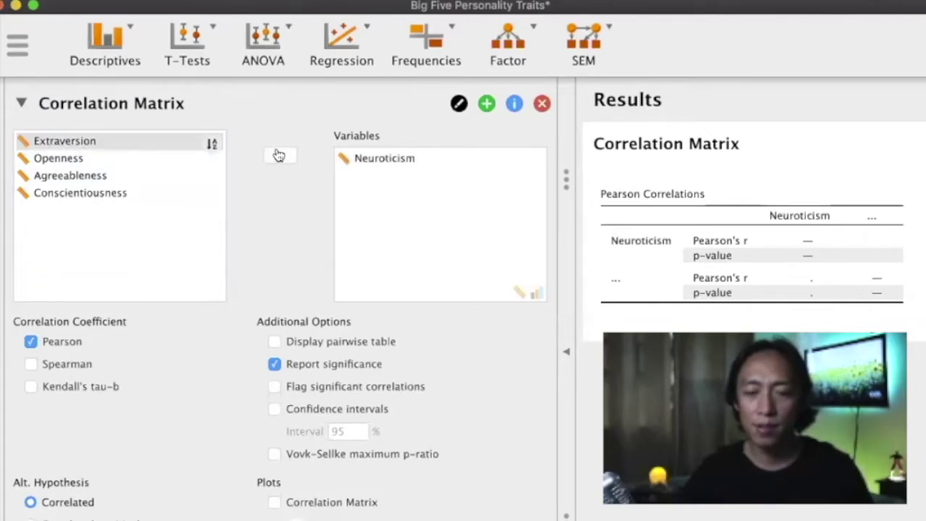
left_click(127, 141)
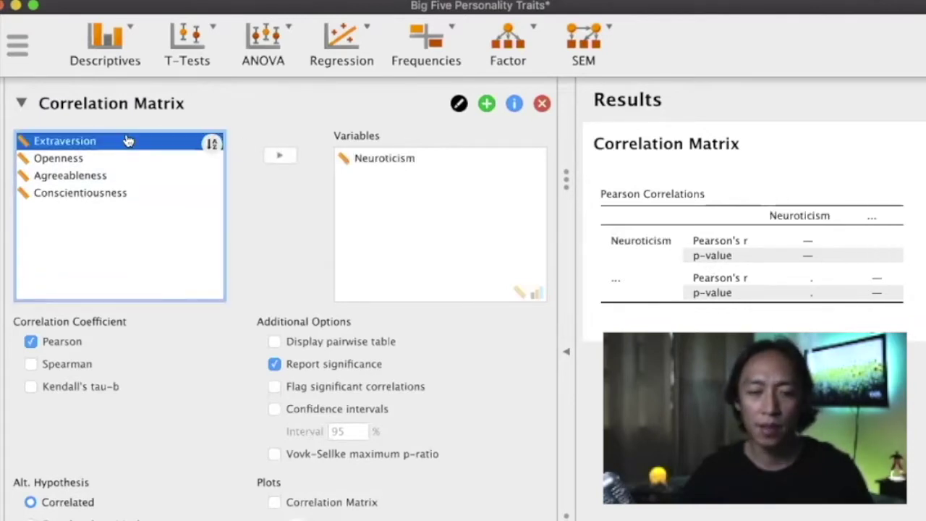
left_click(282, 158)
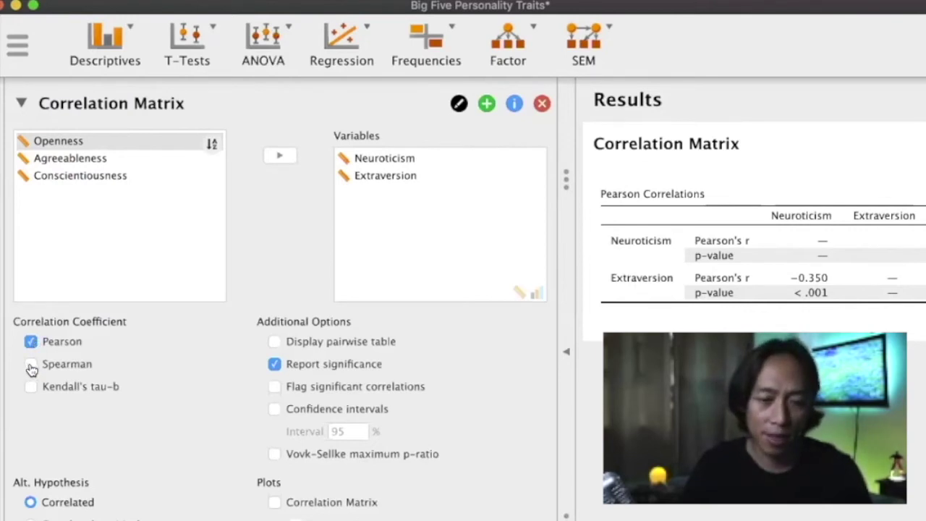
left_click(31, 365)
left_click(31, 387)
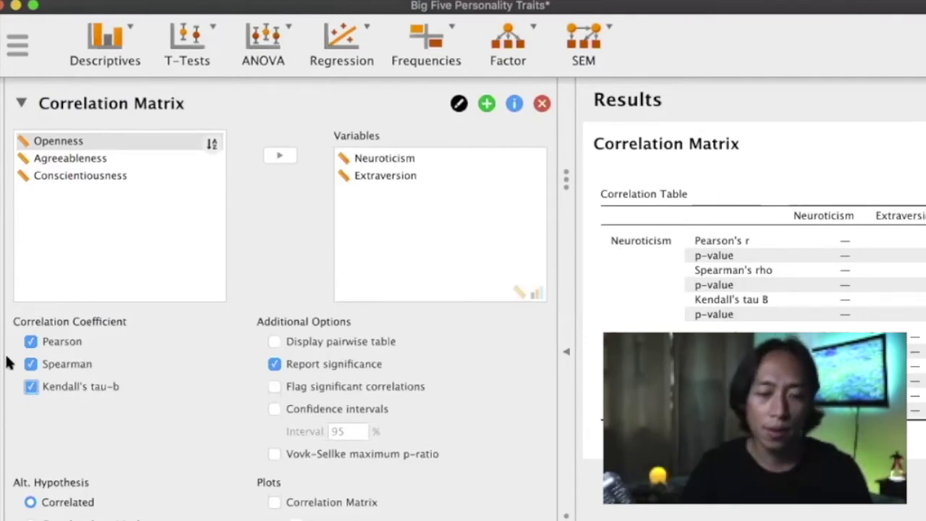
left_click(31, 388)
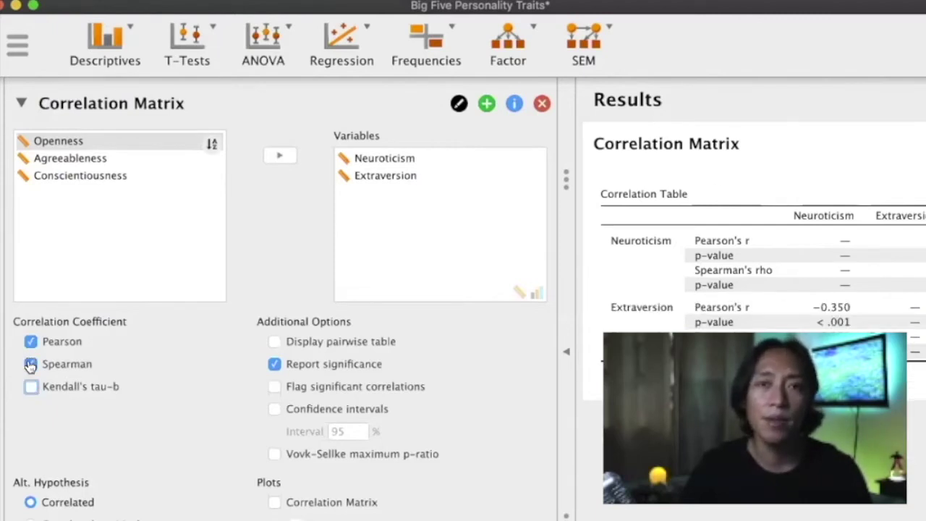
left_click(31, 365)
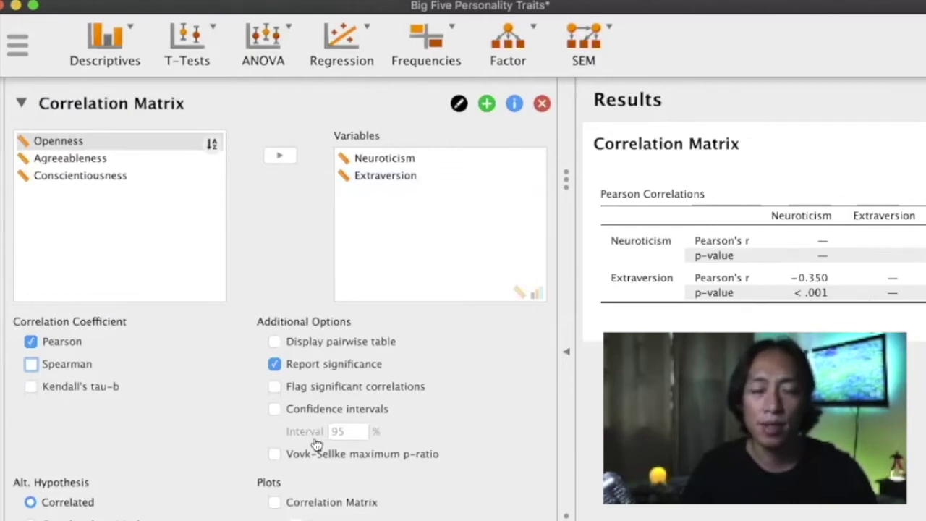
left_click(273, 364)
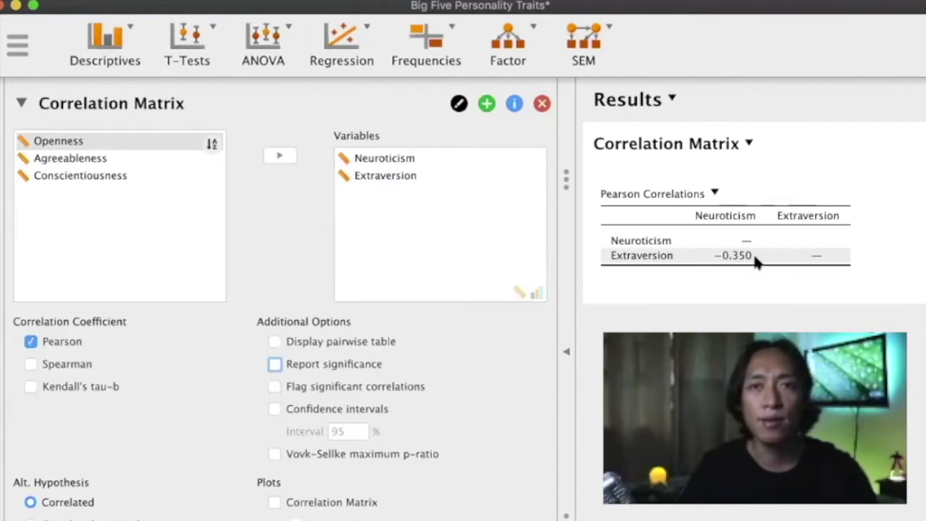
- Flag significant correlations so Pearson's r displays as −0.350***
left_click(275, 389)
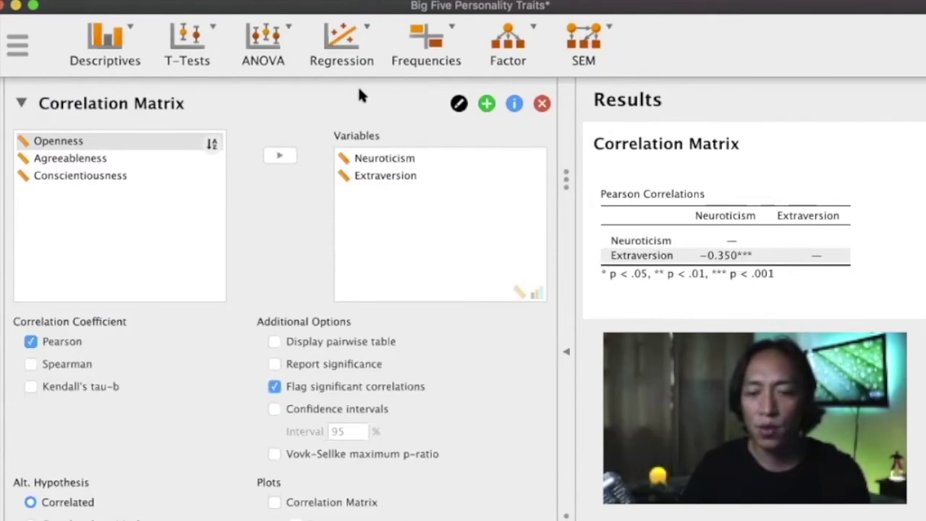
left_click_drag(608, 279, 707, 280)
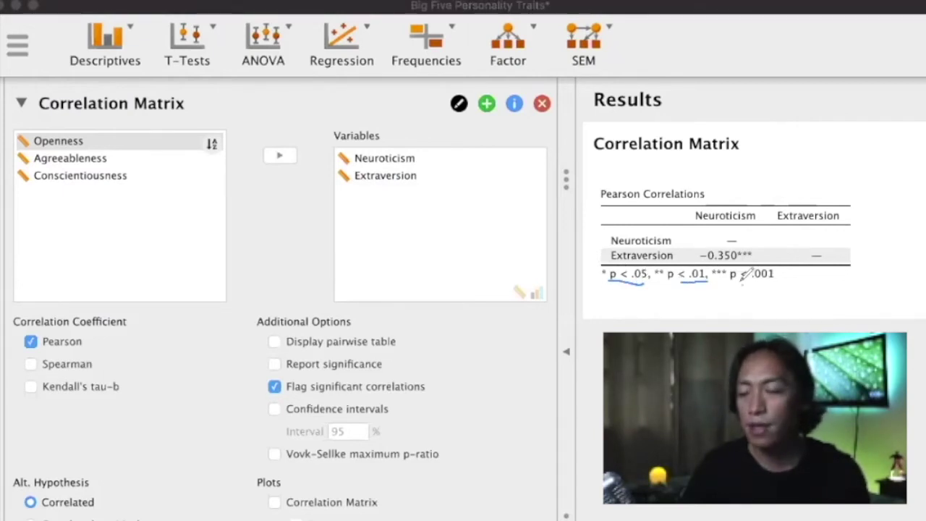
left_click_drag(743, 283, 776, 282)
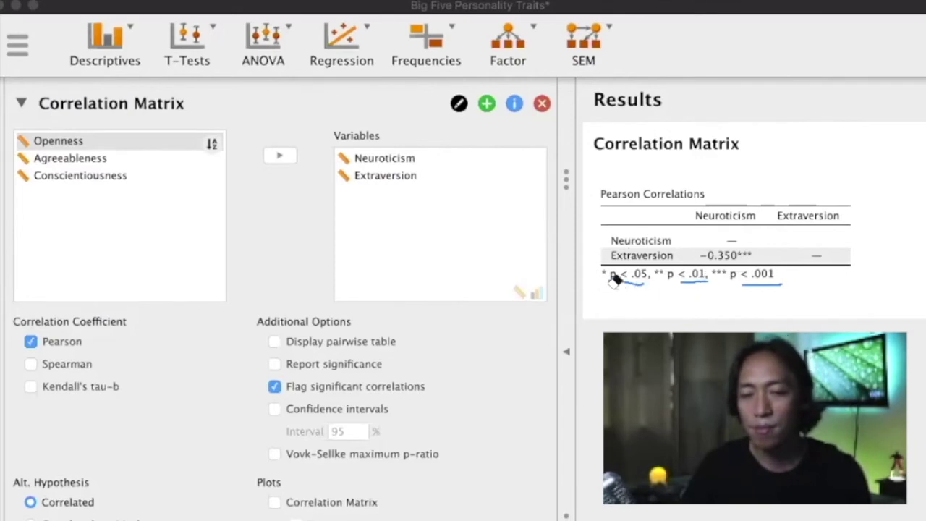
key("Escape")
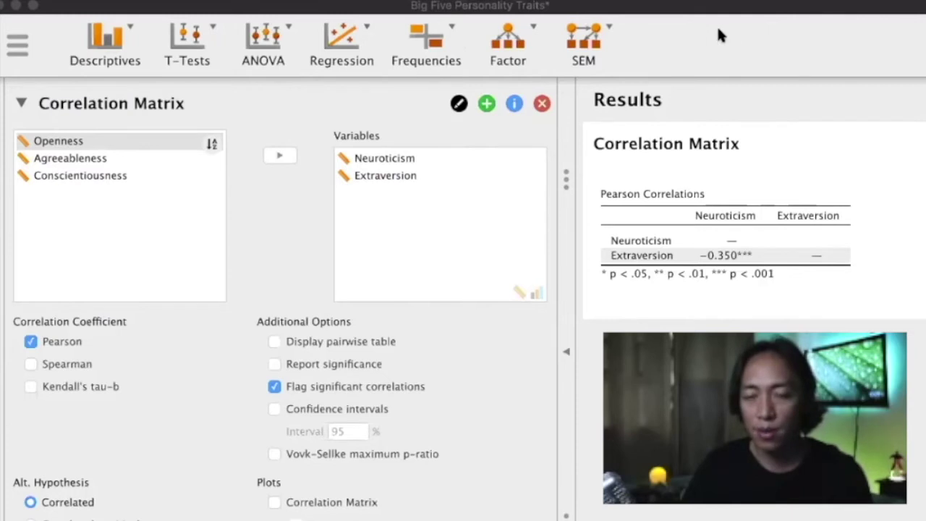
left_click(702, 257)
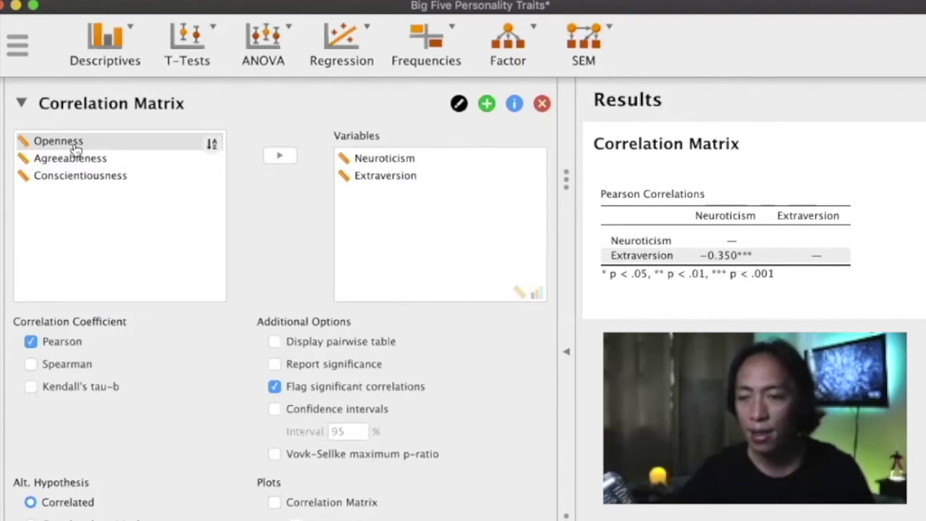
left_click(106, 141)
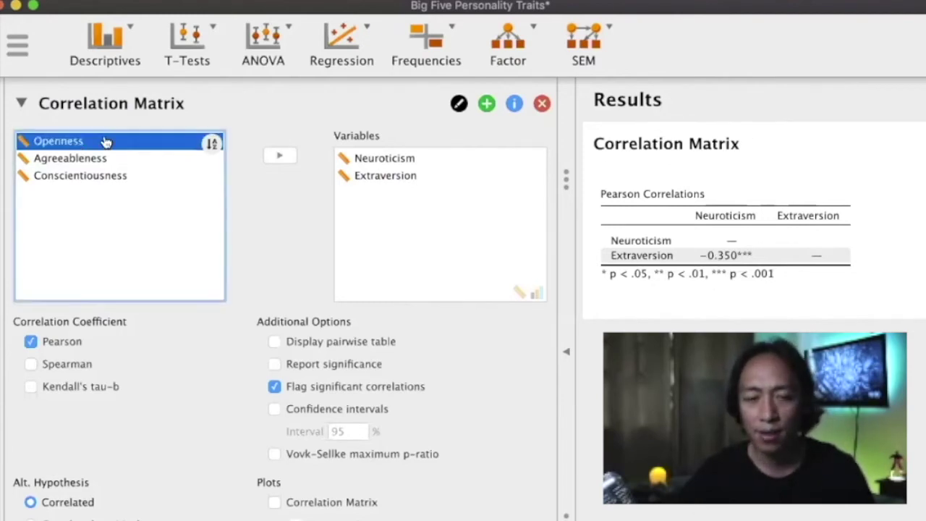
- Add Openness and Agreeableness to the correlation matrix variables
left_click(281, 157)
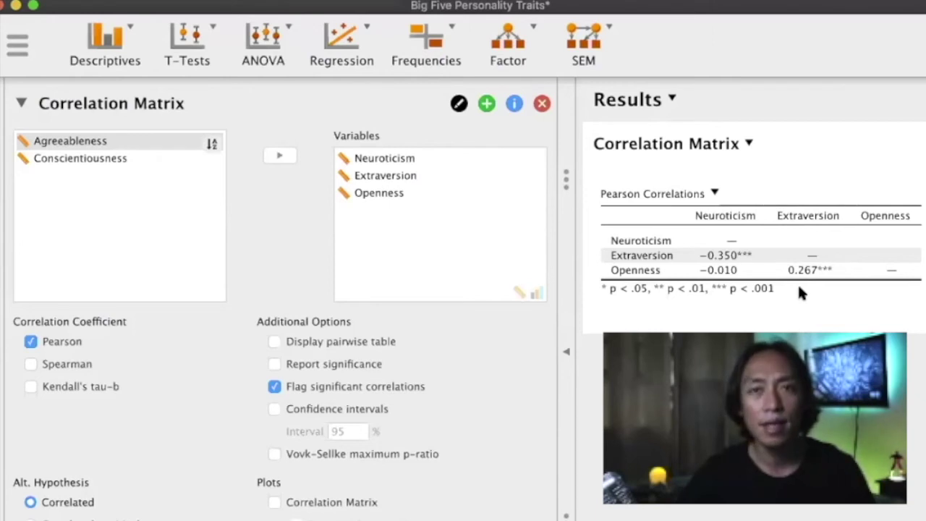
left_click(268, 154)
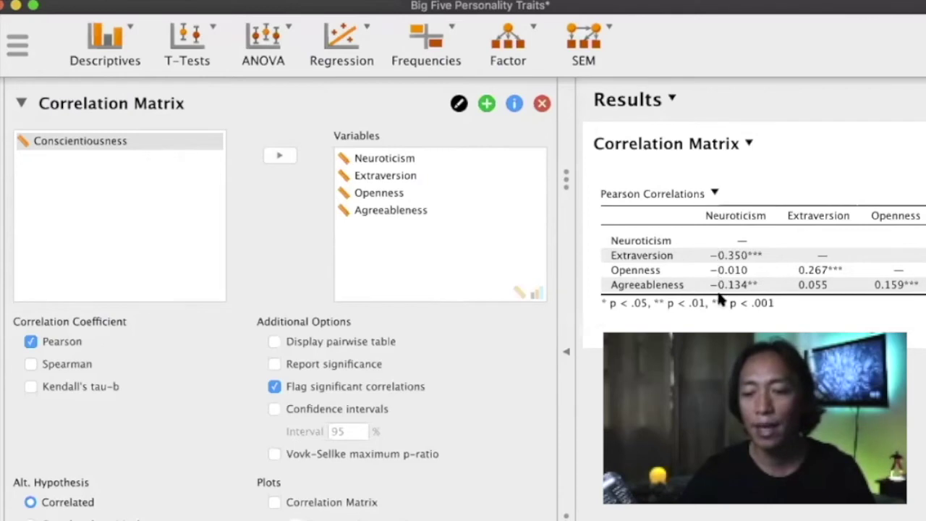
- Review Agreeableness's correlations in the results table, then select Conscientiousness
scroll(695, 301, "right", 3)
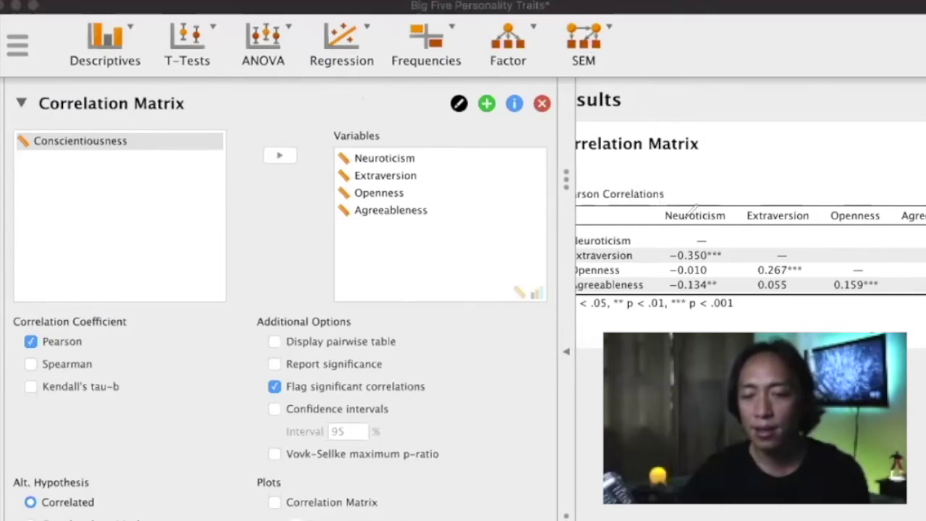
left_click_drag(699, 234, 713, 235)
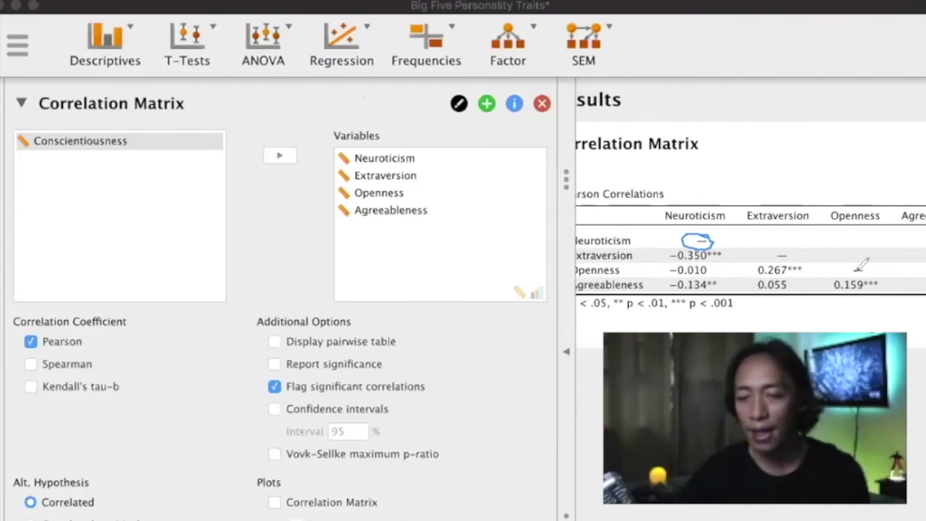
left_click_drag(781, 250, 784, 247)
mouse_move(844, 266)
left_mouse_down()
mouse_move(871, 268)
mouse_move(845, 264)
left_mouse_up()
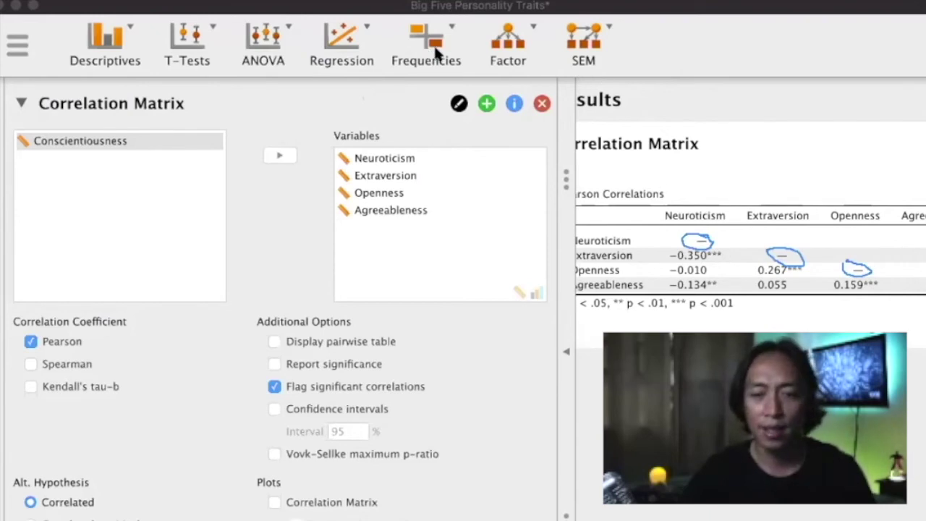
left_click_drag(685, 229, 862, 269)
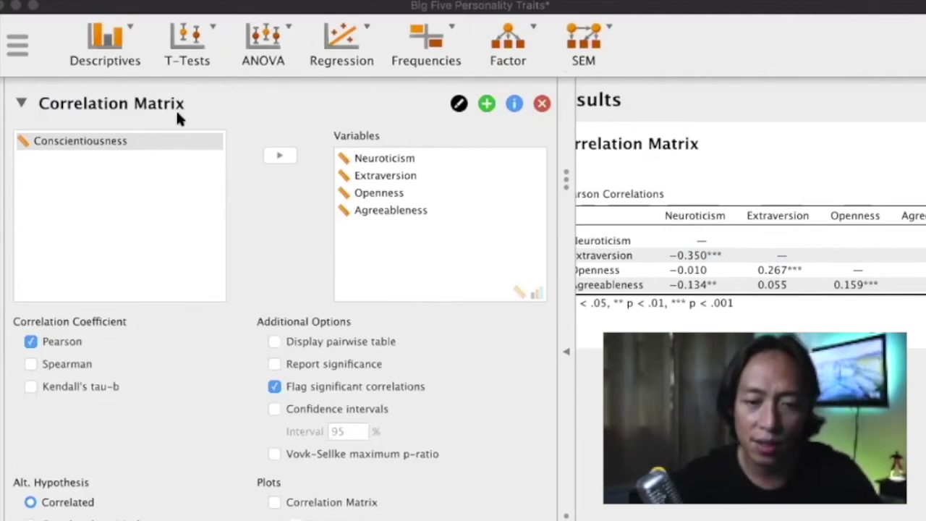
left_click(157, 148)
- Add Conscientiousness as the fifth variable and collapse the options panel
left_click(278, 155)
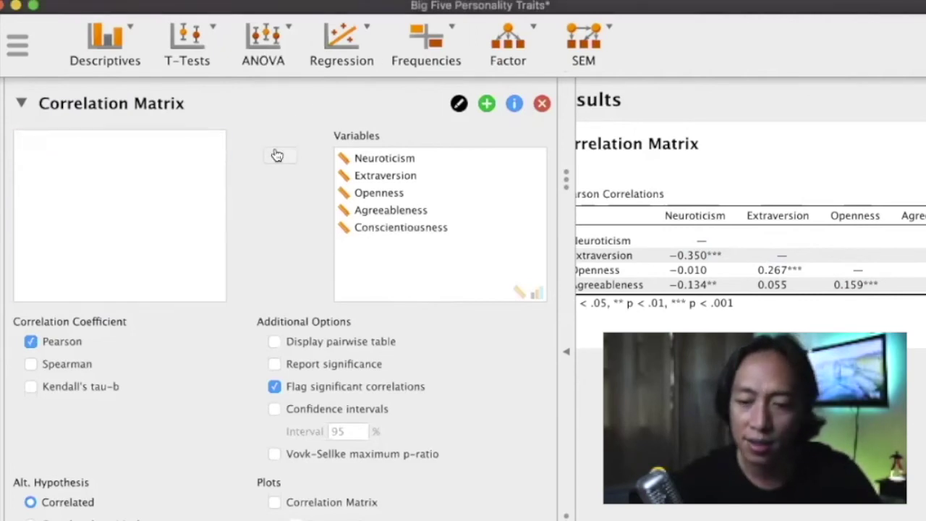
left_click(567, 352)
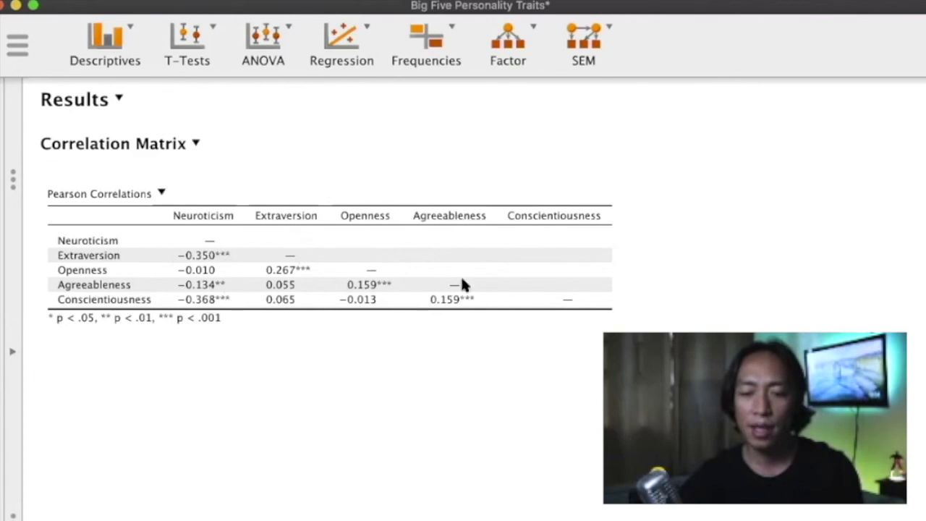
left_click(458, 316)
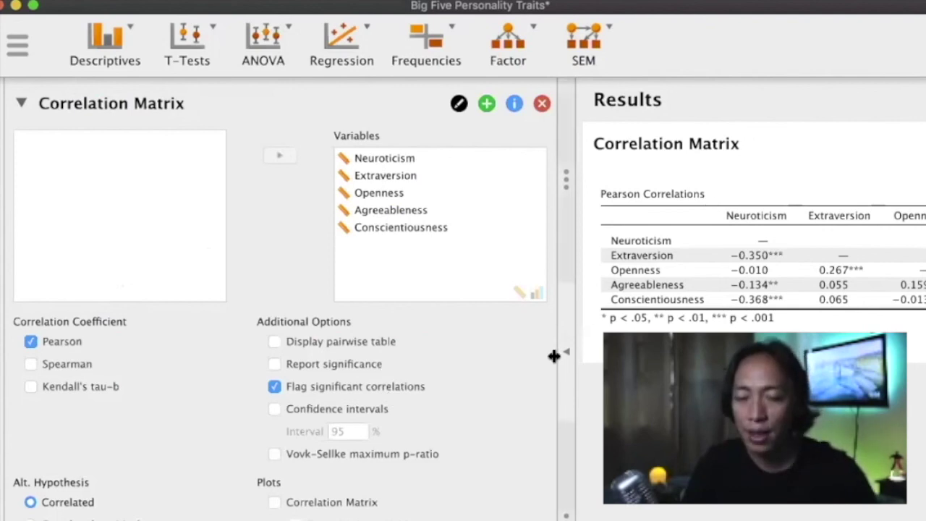
left_click(565, 354)
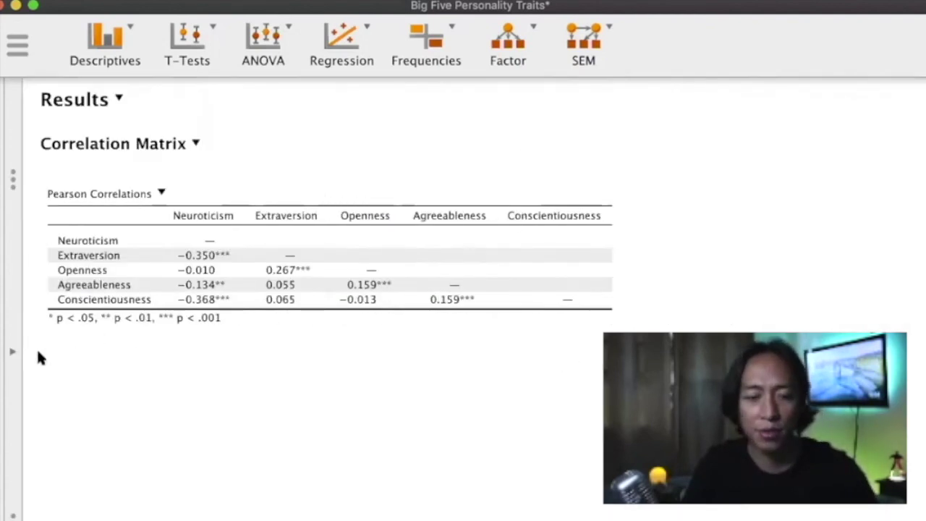
left_click(12, 353)
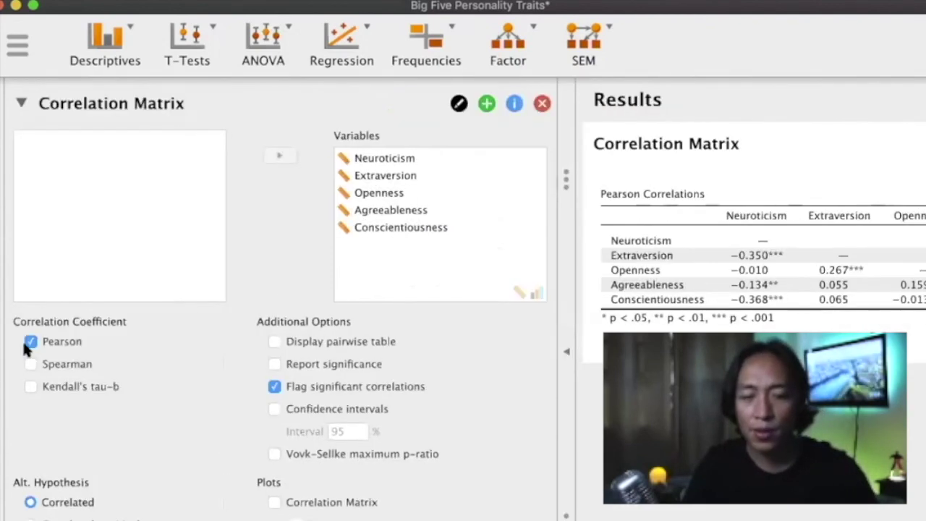
left_click(275, 342)
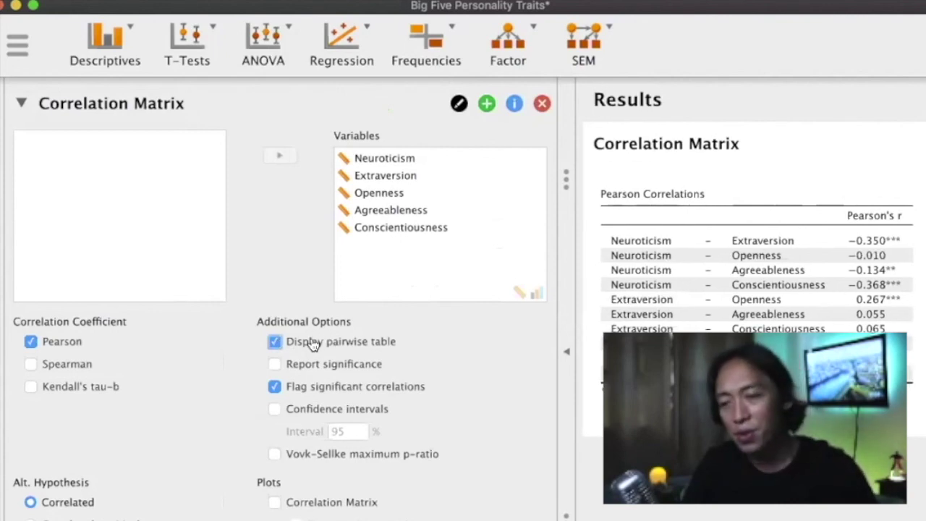
left_click(356, 342)
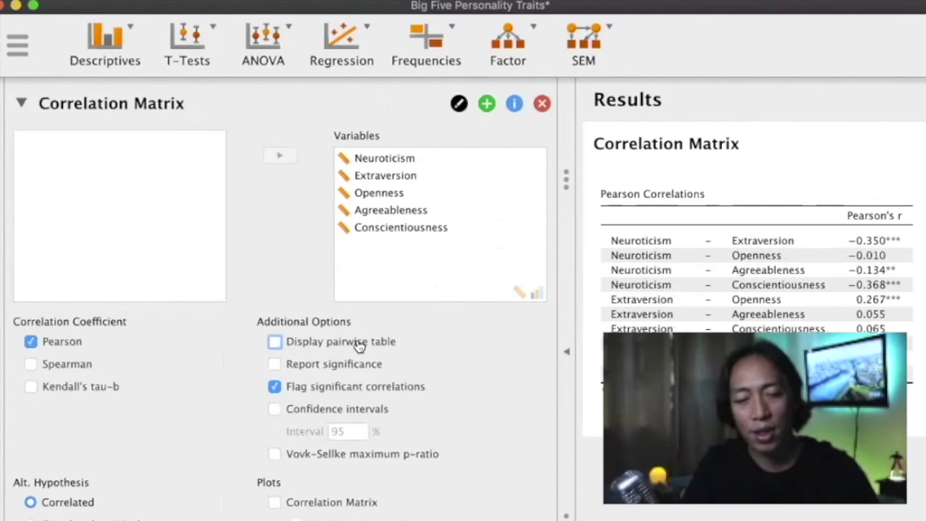
left_click(567, 352)
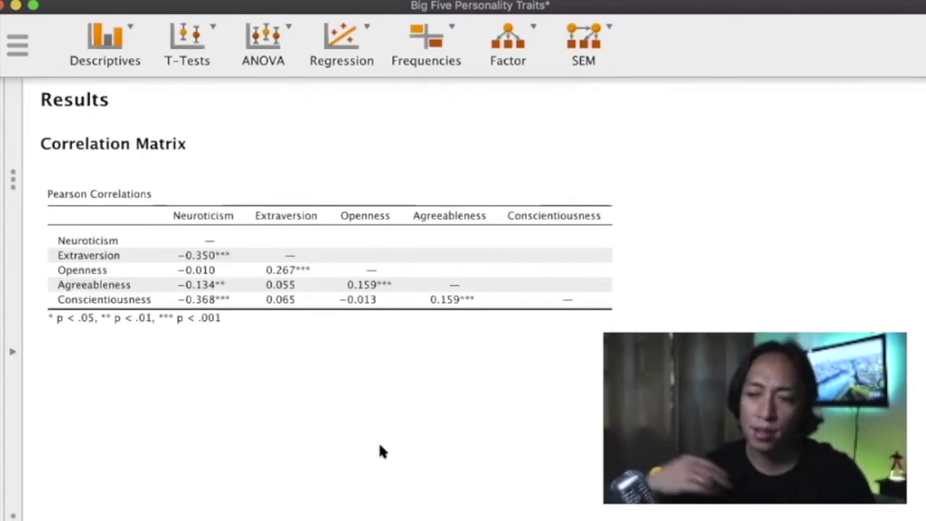